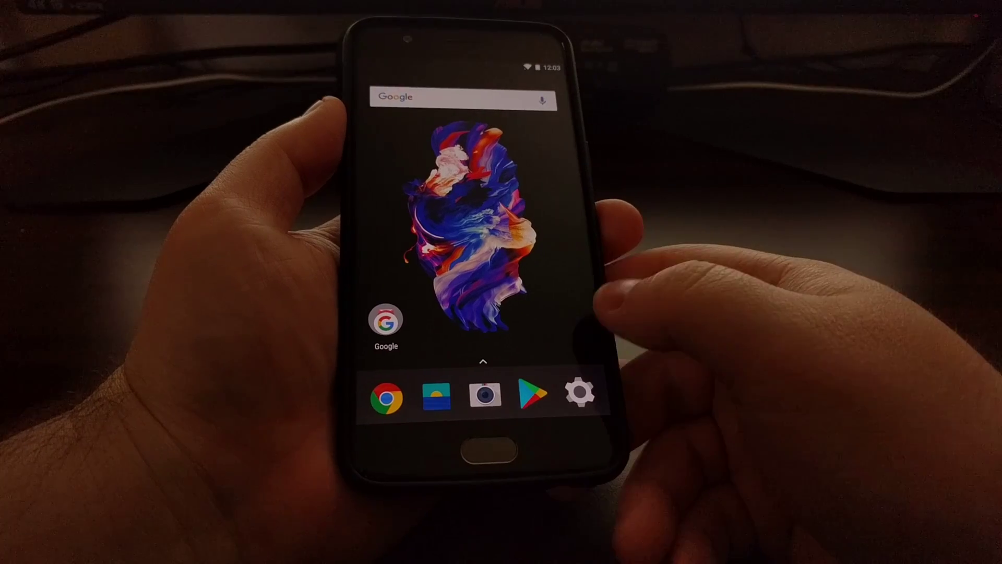
Step: Open the Settings app and go to the Advanced page listing the Bluetooth Audio Codec option
left_click(593, 392)
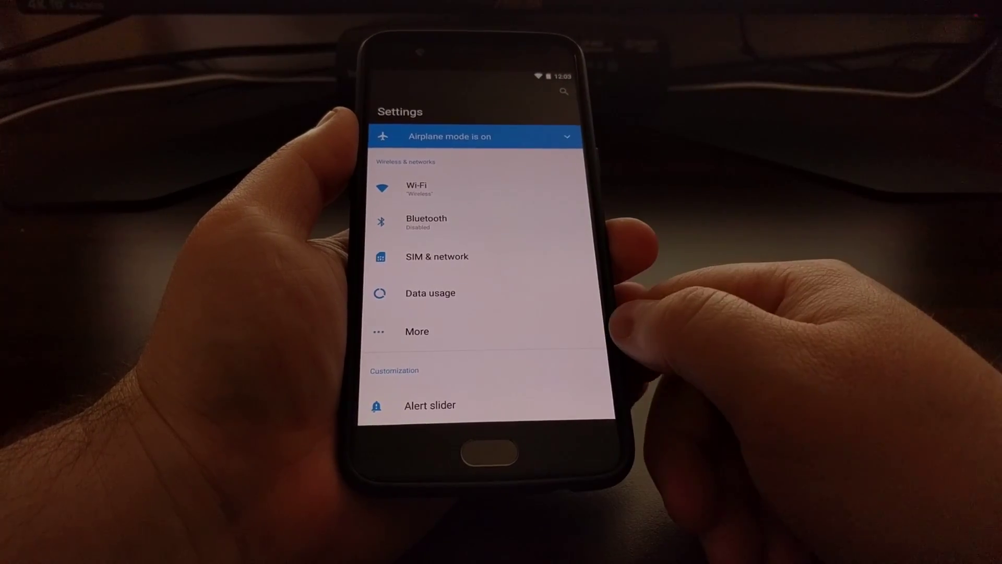
scroll(486, 297, "down", 15)
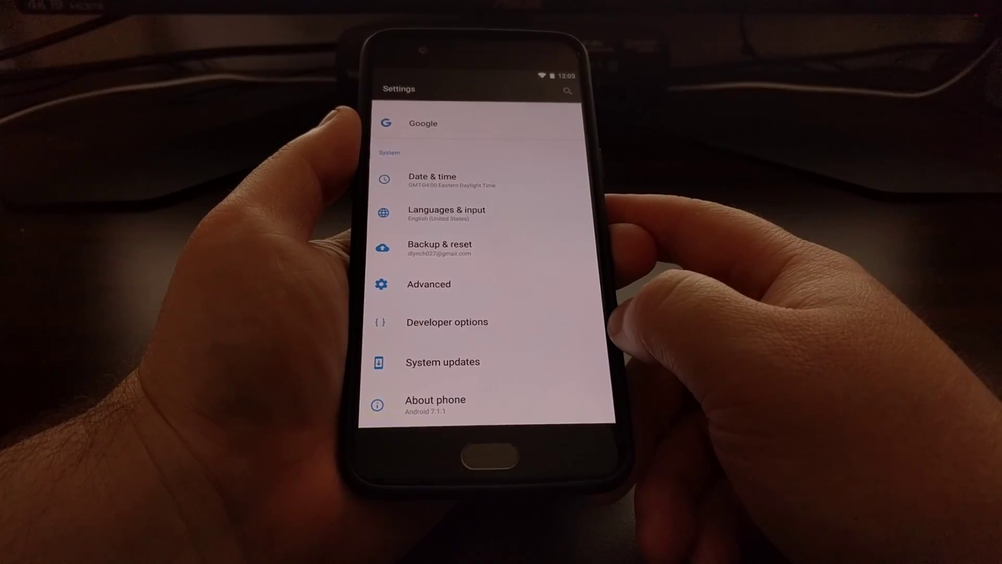
left_click(540, 286)
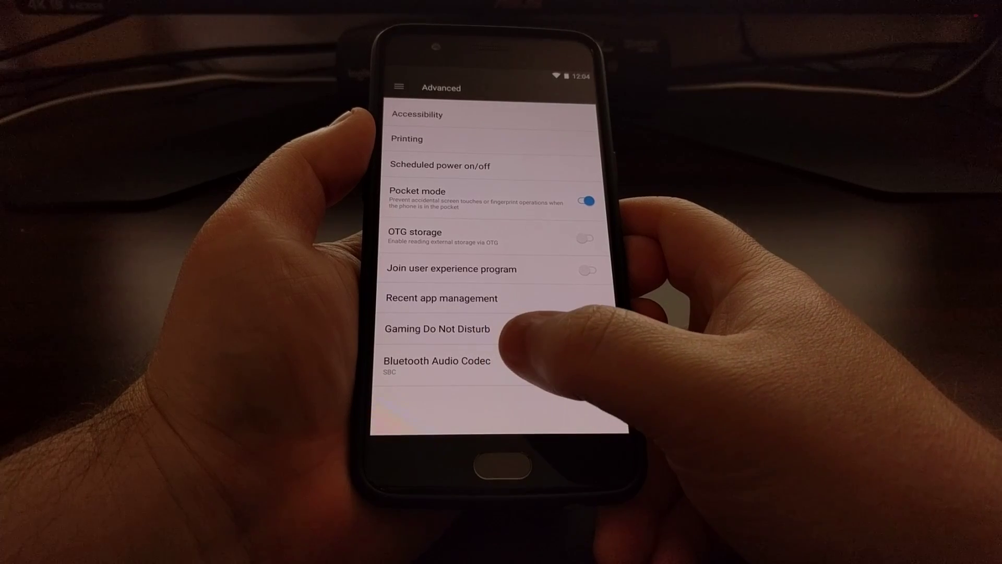
Step: Change the Bluetooth audio codec from SBC to aptX, then to aptX HD
left_click(439, 361)
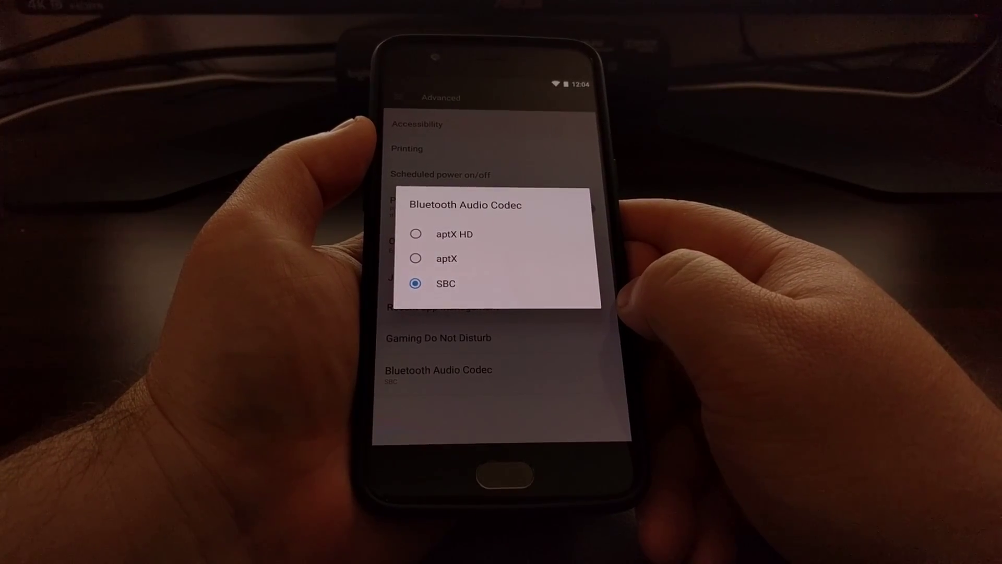
left_click(446, 259)
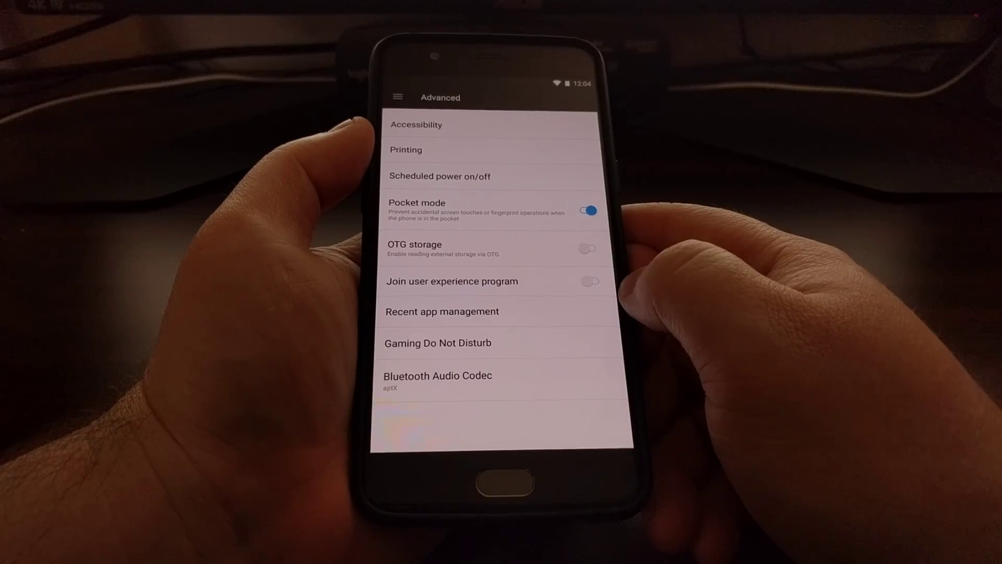
left_click(439, 375)
left_click(426, 235)
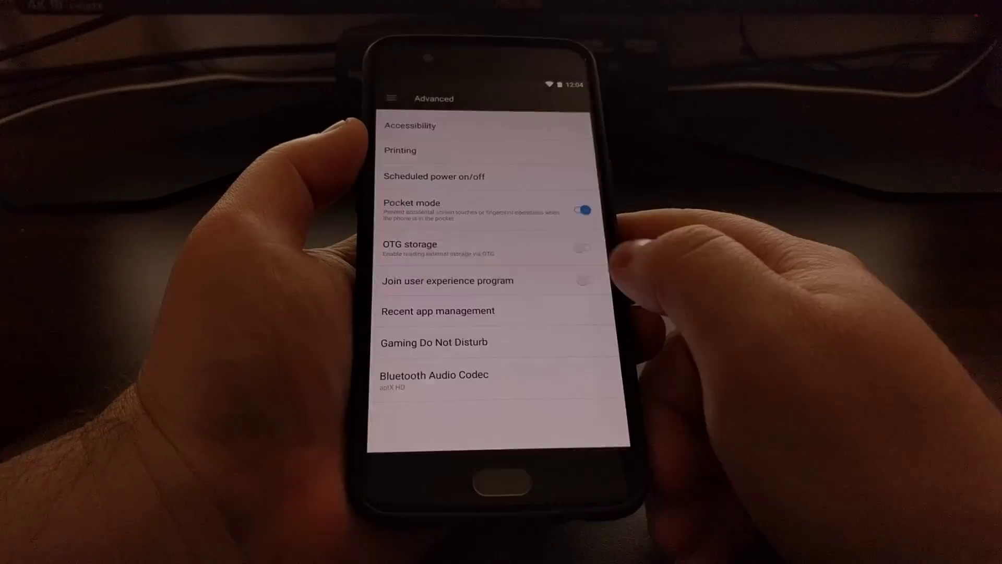
Step: Set the Bluetooth codec back to SBC, dismiss the reopened choices, and return Home
left_click(439, 376)
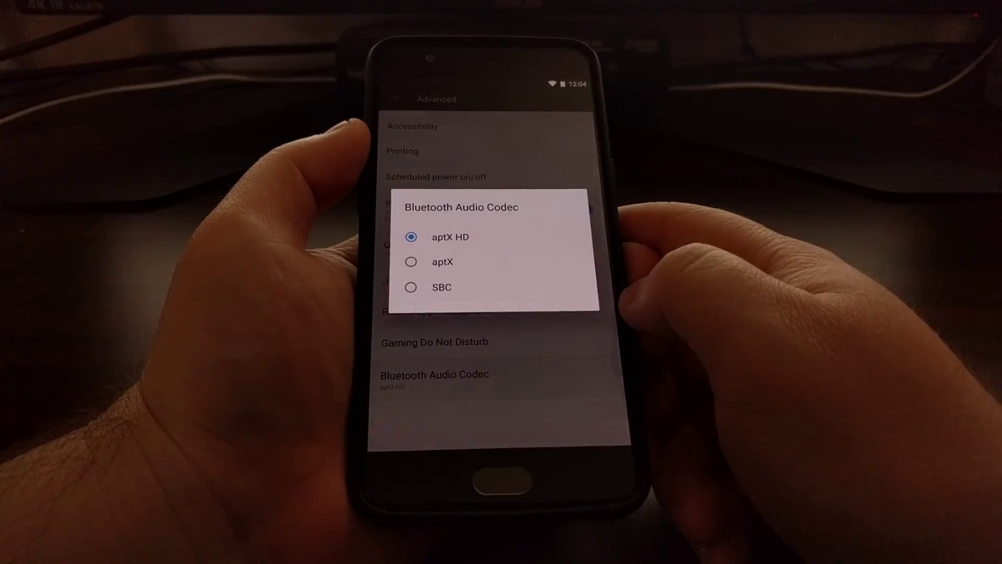
left_click(442, 286)
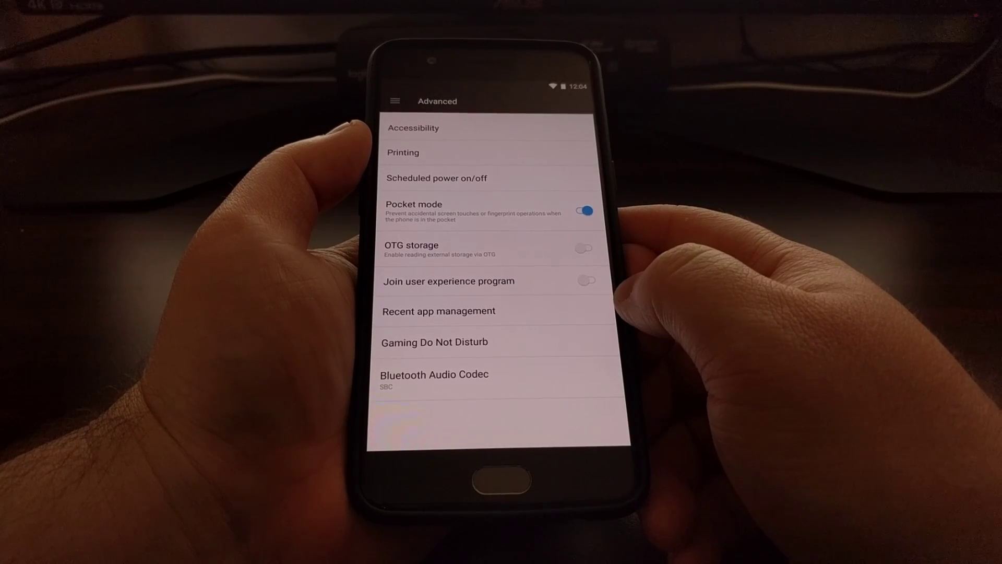
left_click(470, 374)
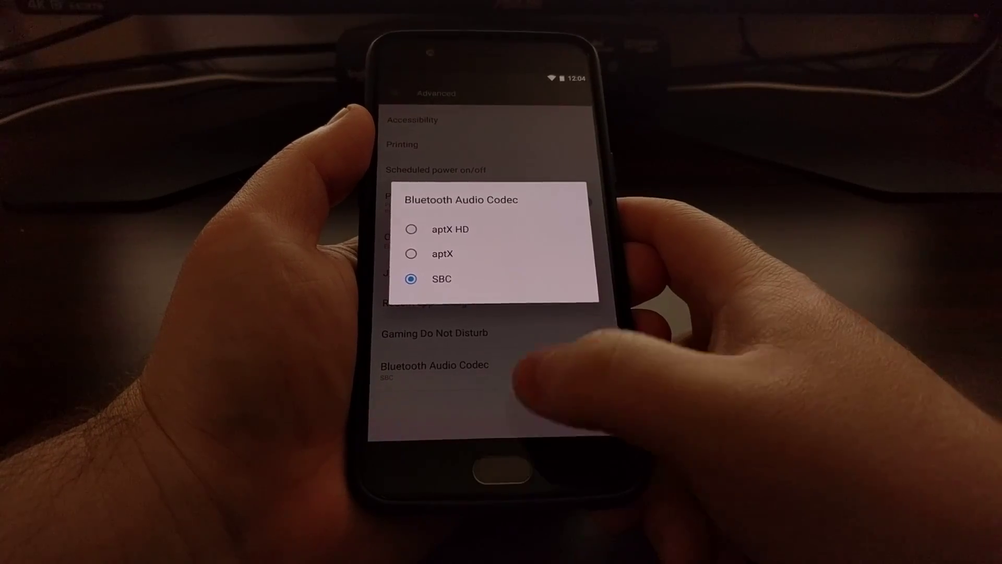
left_click(533, 384)
key("Home")
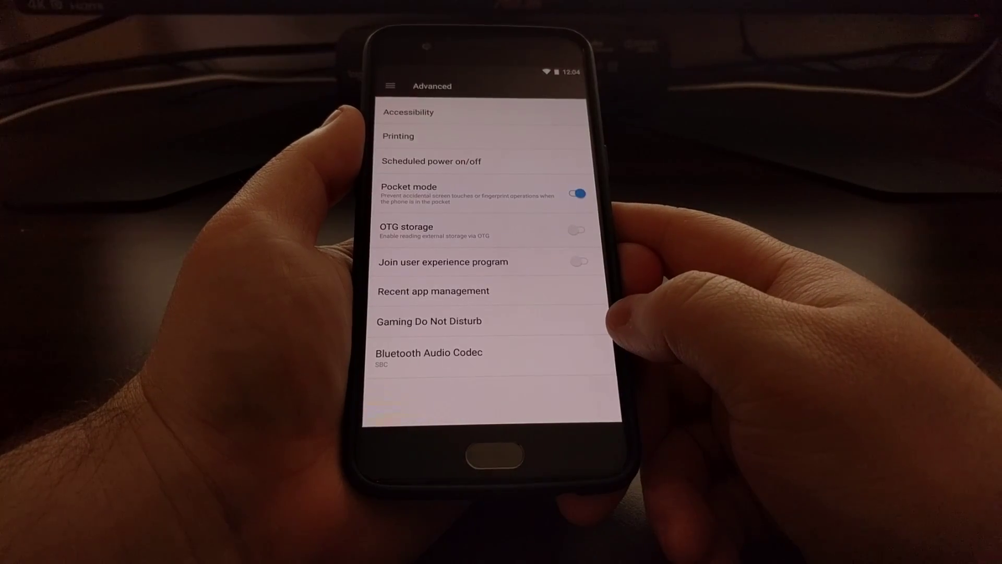
Step: Check that the Bluetooth audio codec is still SBC, then exit to the home screen
left_click(541, 354)
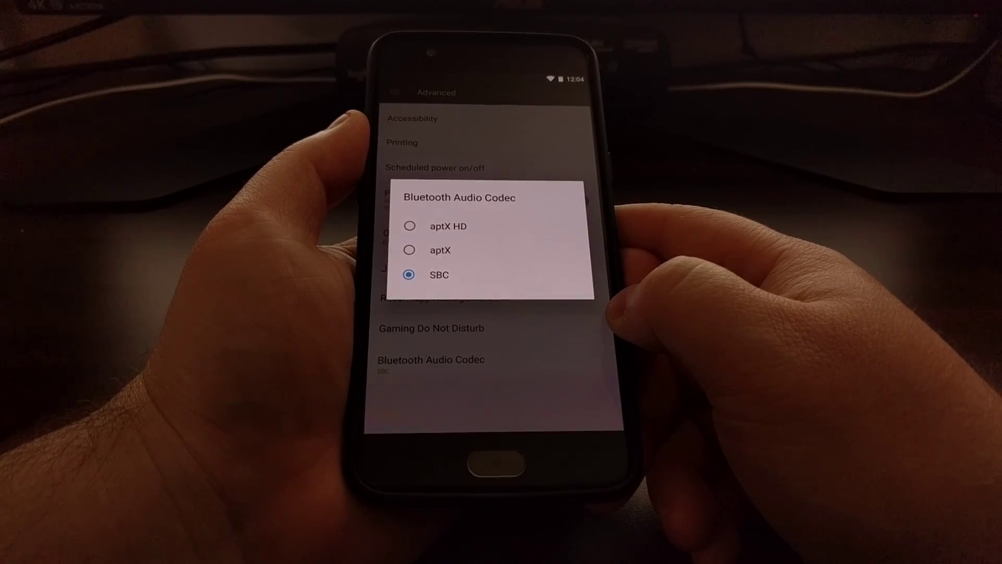
left_click(498, 465)
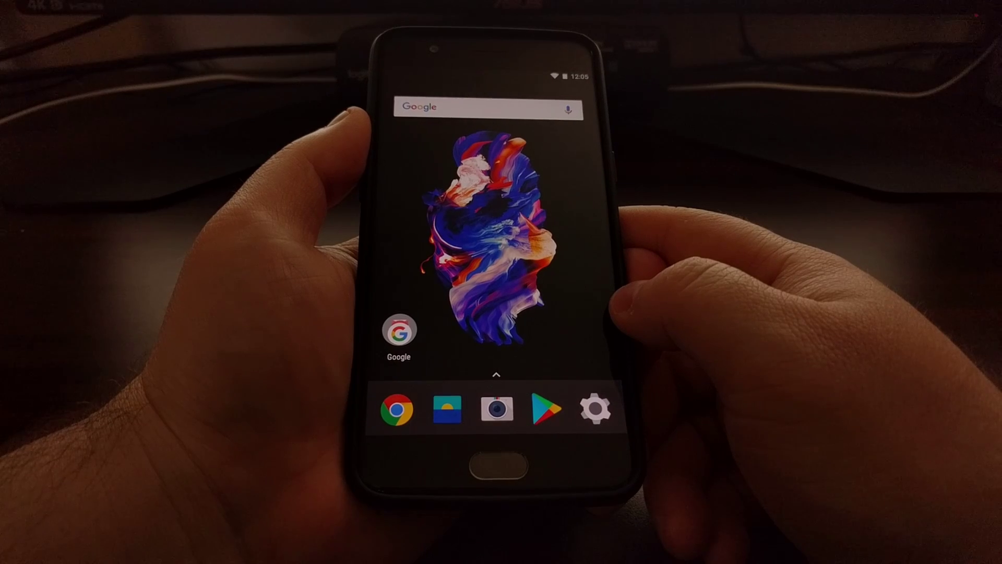